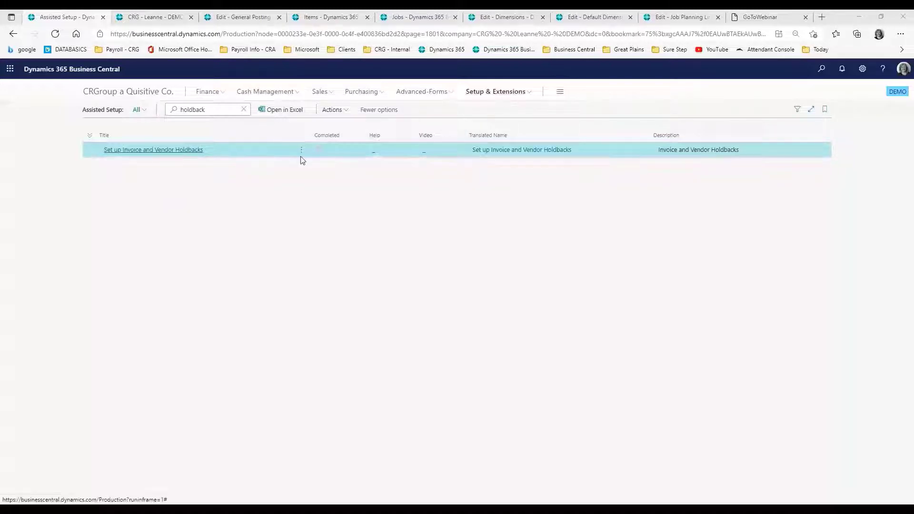
Step: Rerun the Set up Invoice and Vendor Holdbacks assisted setup guide and review its license page
click(146, 150)
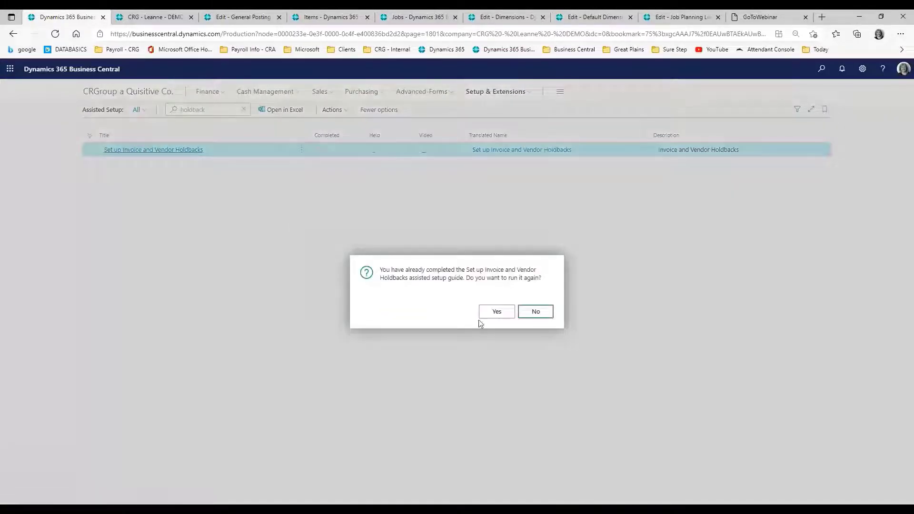
click(496, 312)
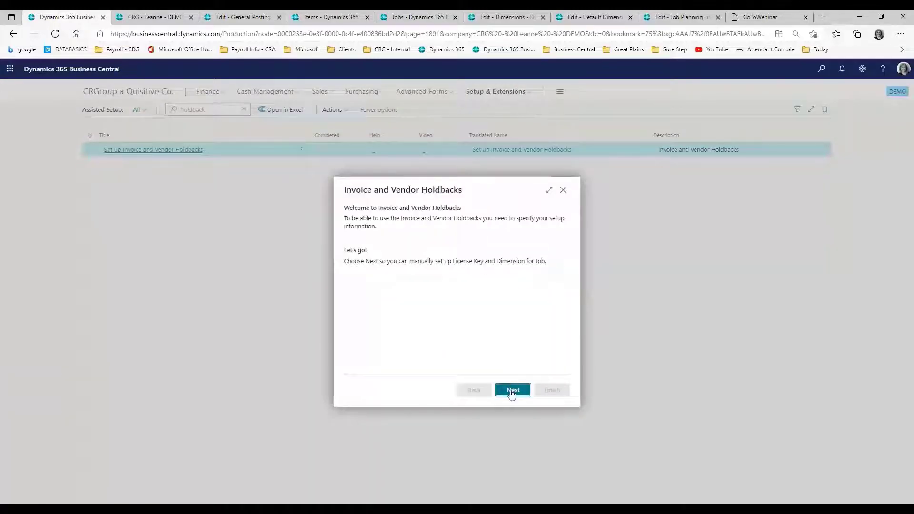
click(511, 390)
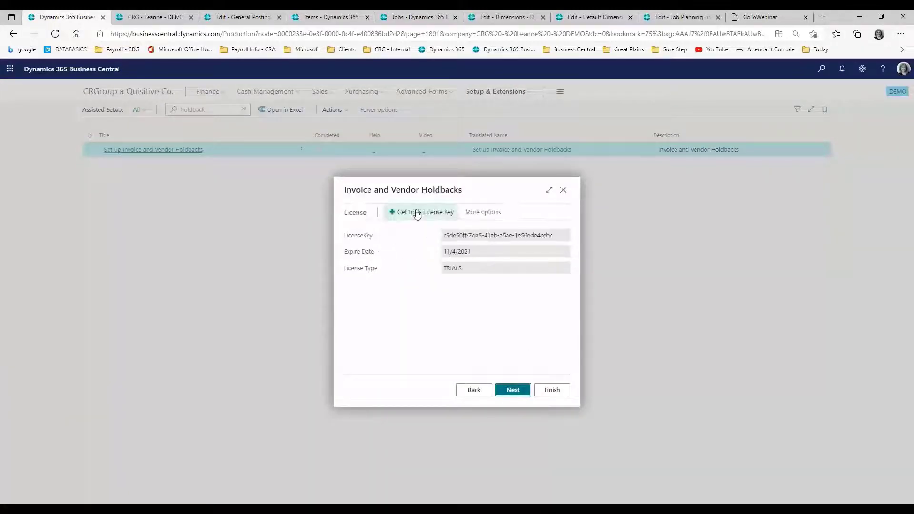
click(517, 391)
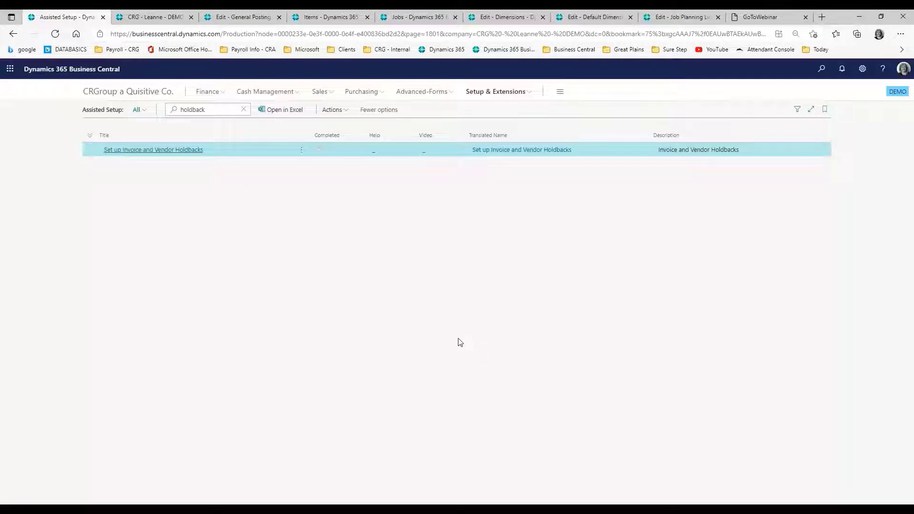
Step: Review the holdback records in the chart of accounts, the General Posting Setup and the item list
click(170, 18)
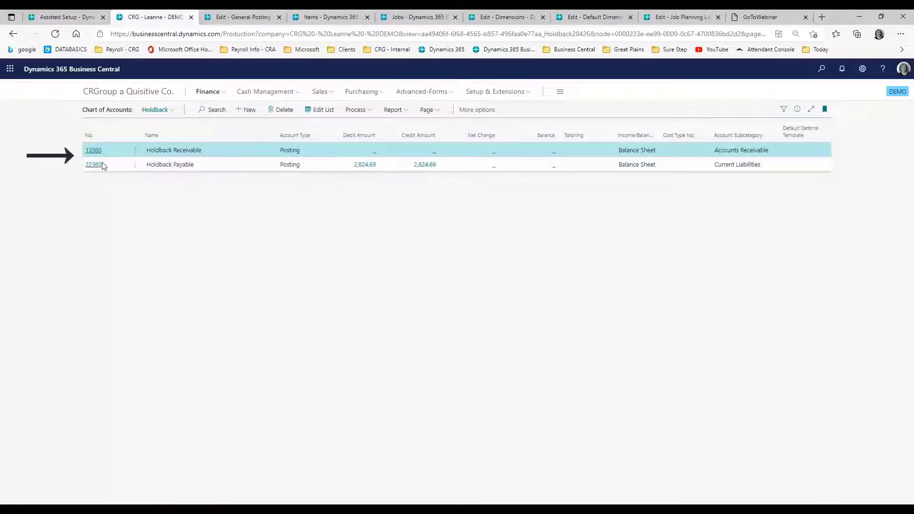
click(237, 18)
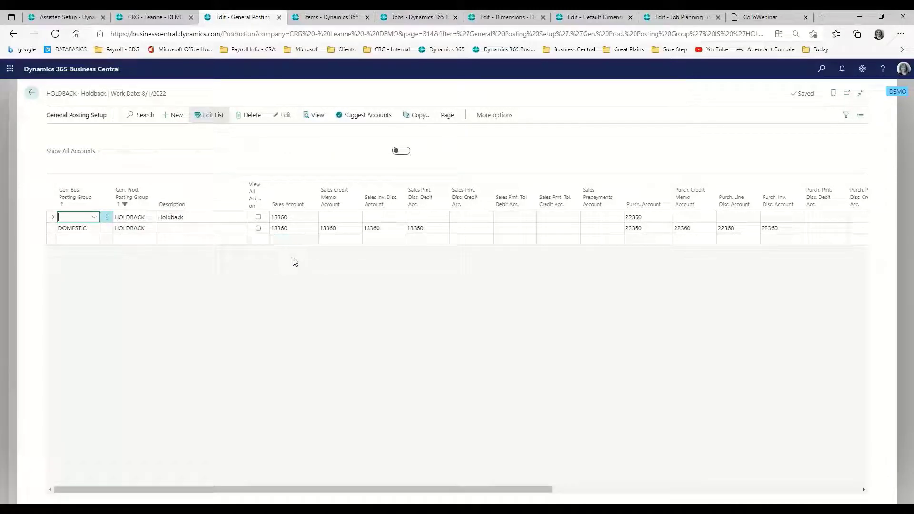
click(333, 18)
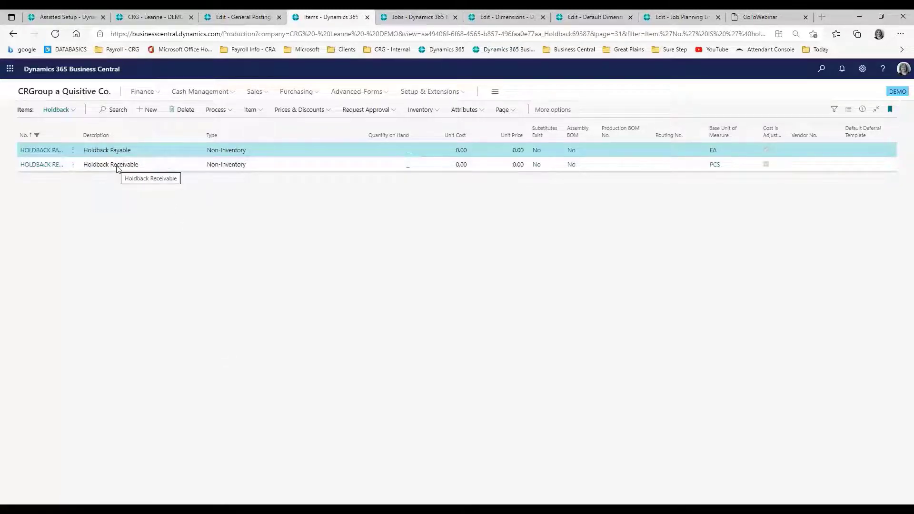
Step: Review the Demo Holdback job card and the dimension values of the PROJECT dimension
click(415, 17)
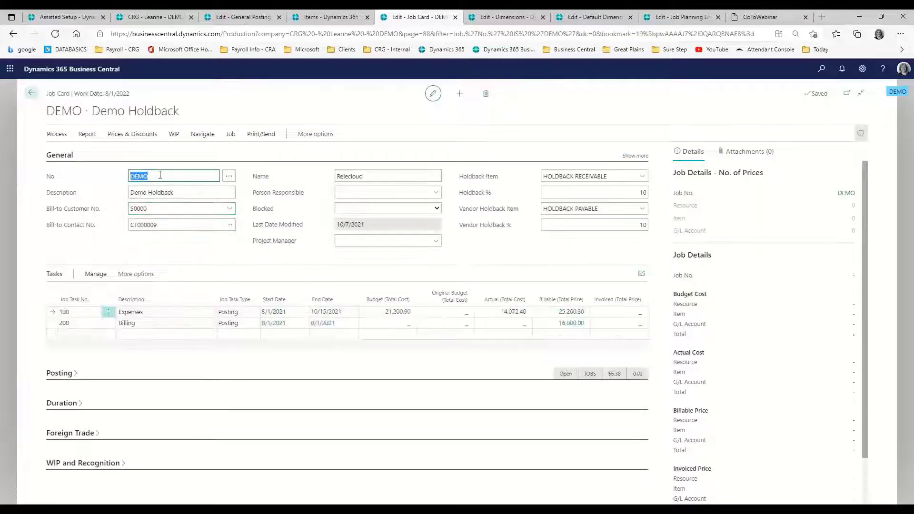
click(506, 17)
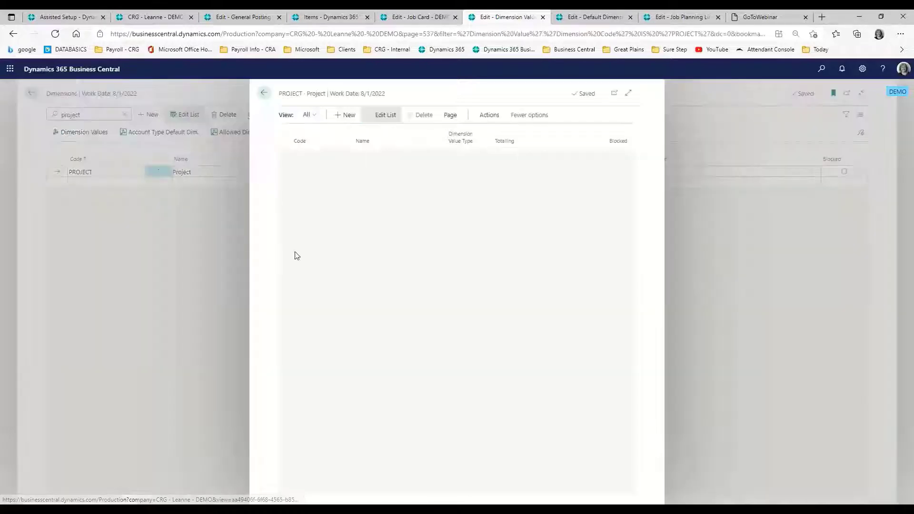
click(262, 95)
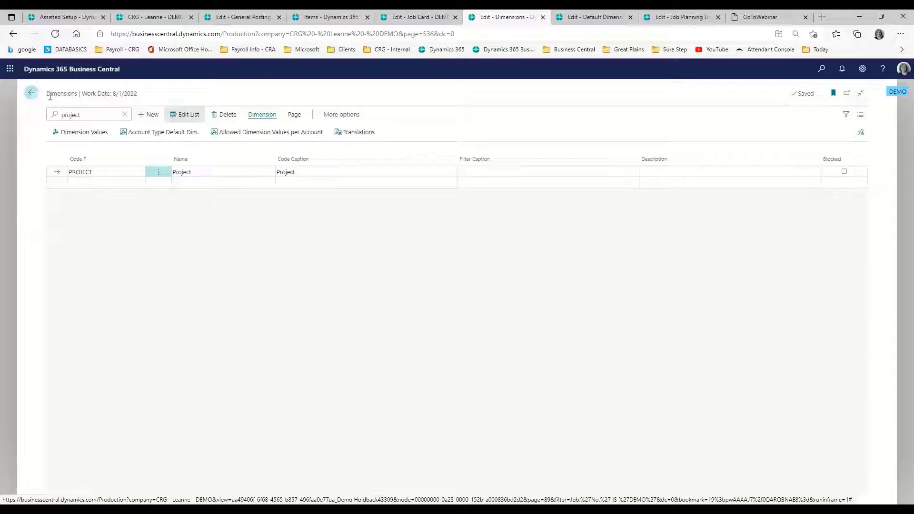
Step: Check the DEMO job's default dimensions and the Holdback % fields on its job card
click(590, 18)
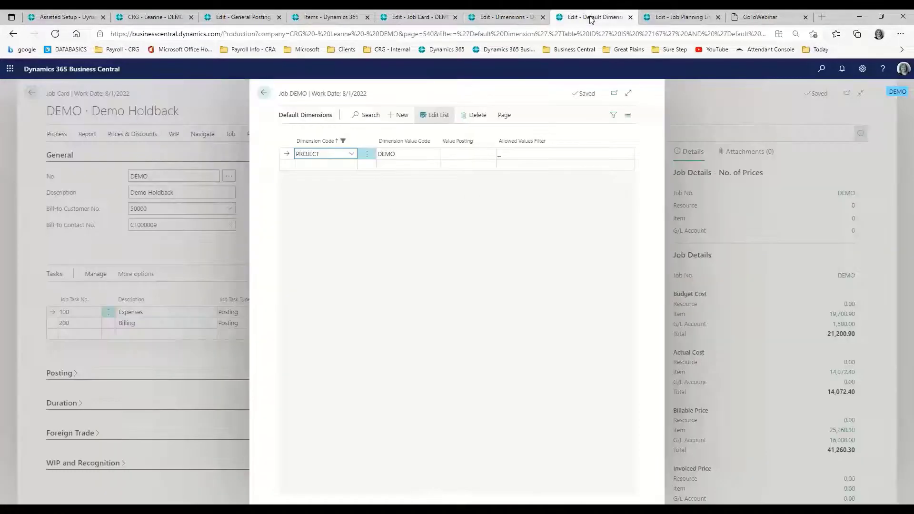
click(261, 95)
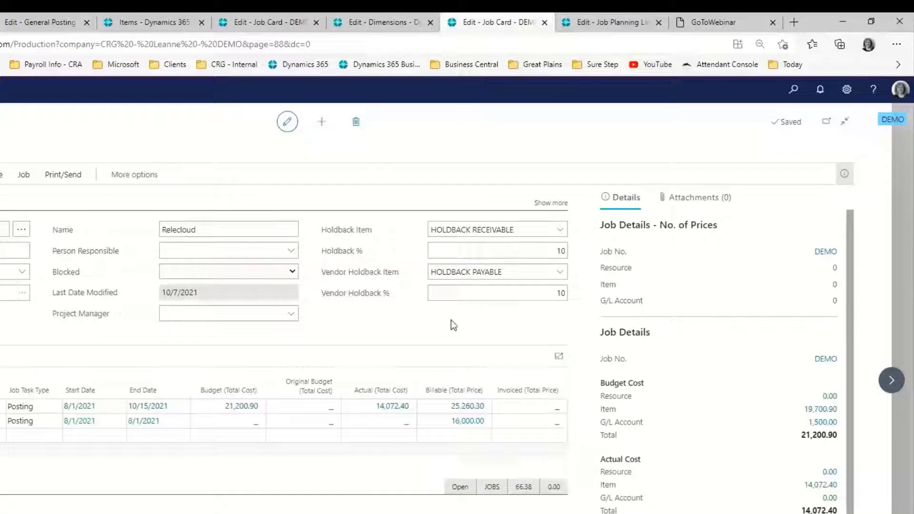
click(563, 250)
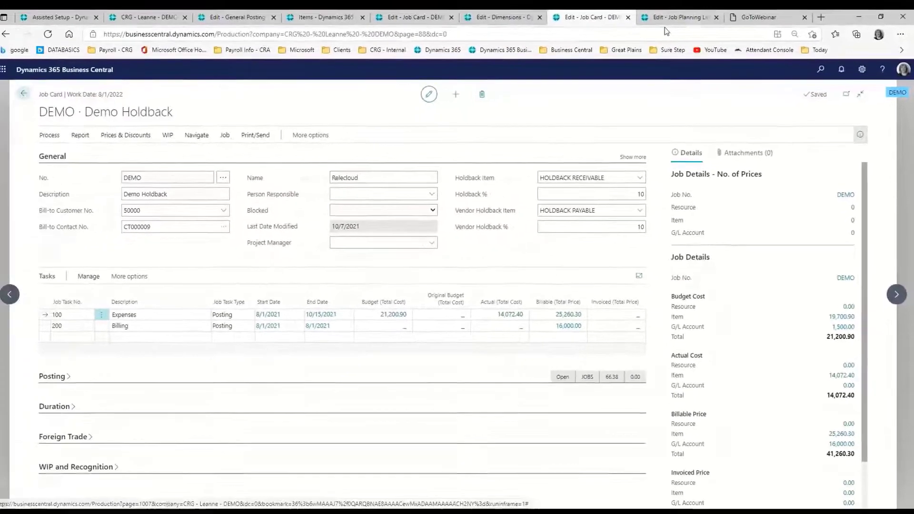
Step: Check the vendor holdback percentage on the 1900-S job planning line, and return to the job card to view its holdback amounts
click(666, 18)
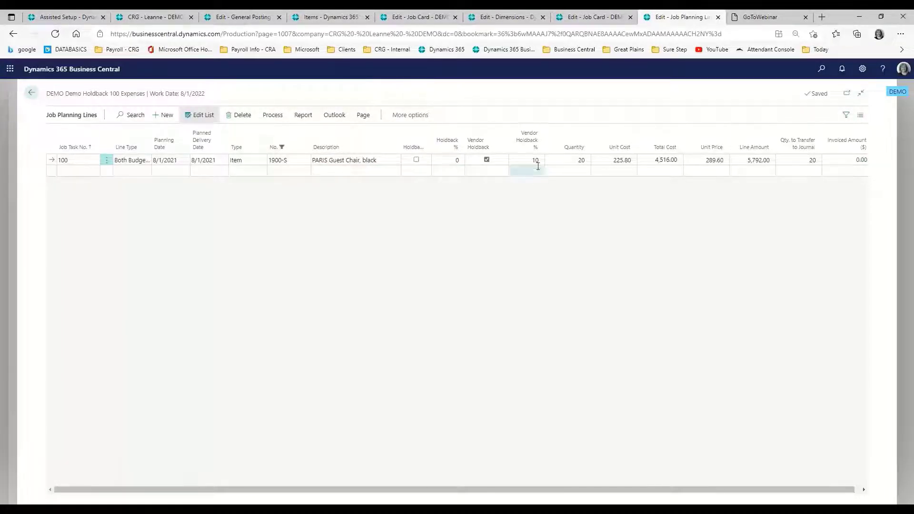
click(537, 160)
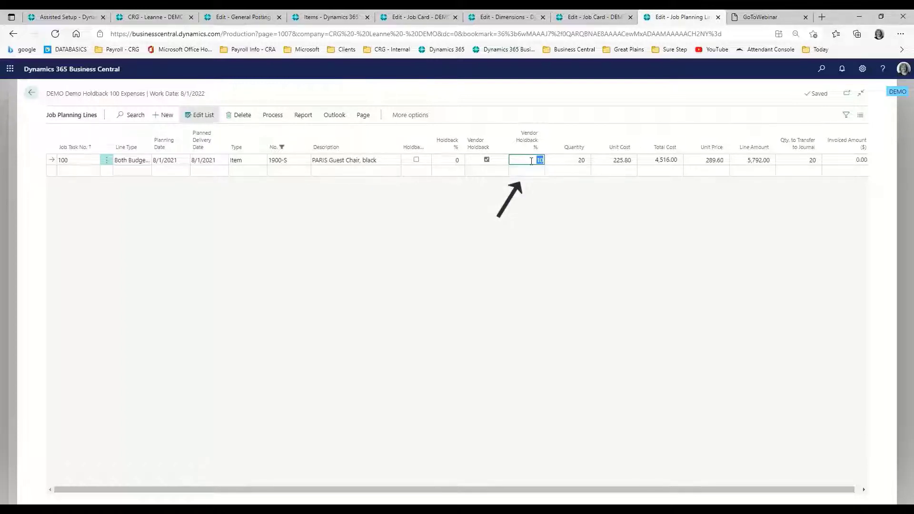
click(33, 93)
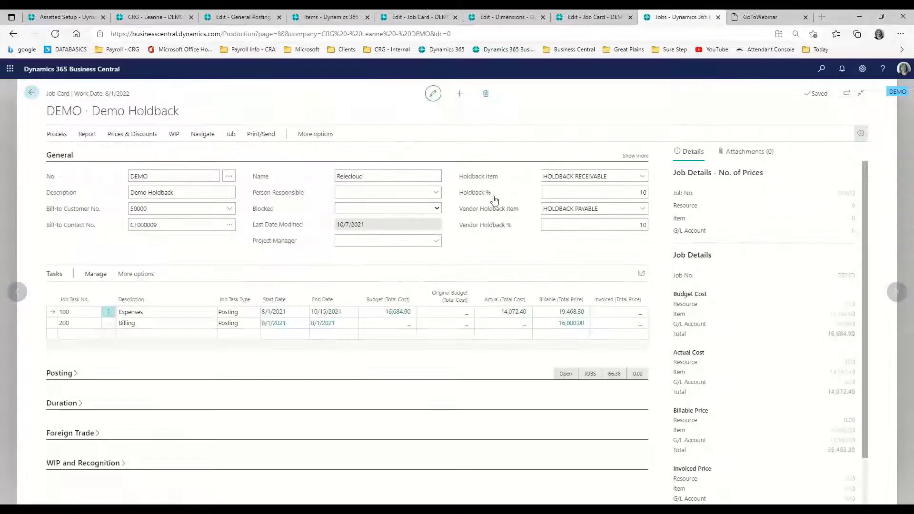
scroll(741, 286, down, 1)
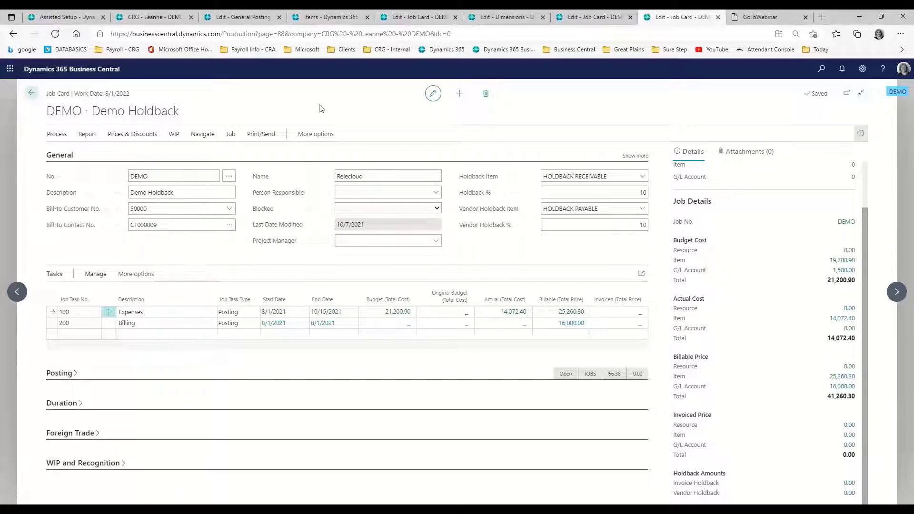
Step: Search for the Purchase Invoices list and start a new purchase invoice
key(alt+q)
text(purch inv)
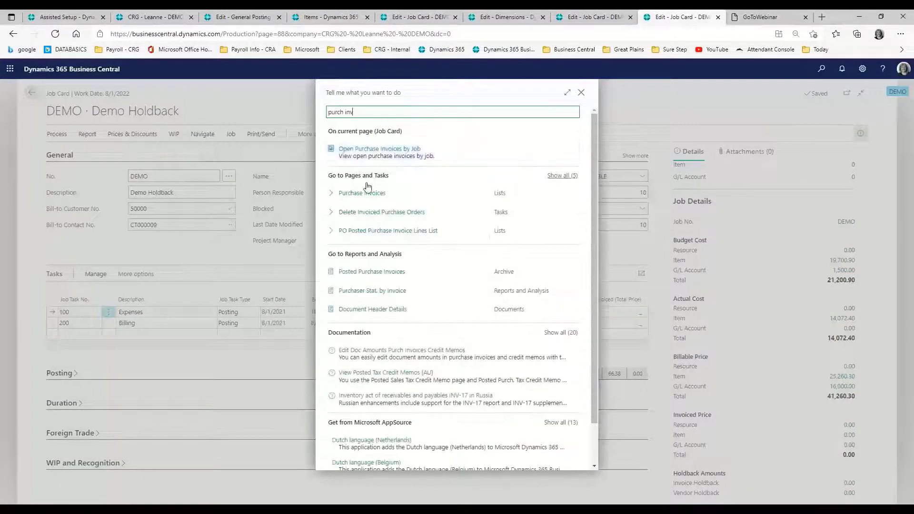
key(Return)
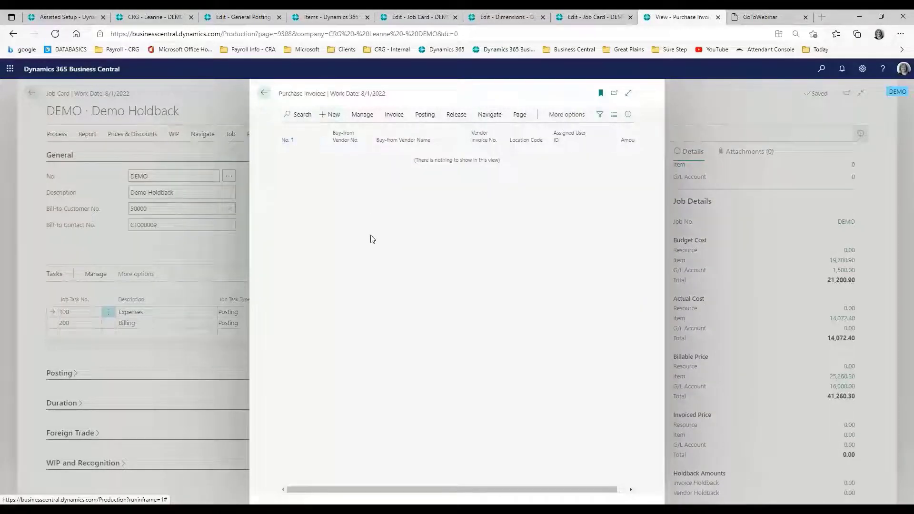
key(alt+n)
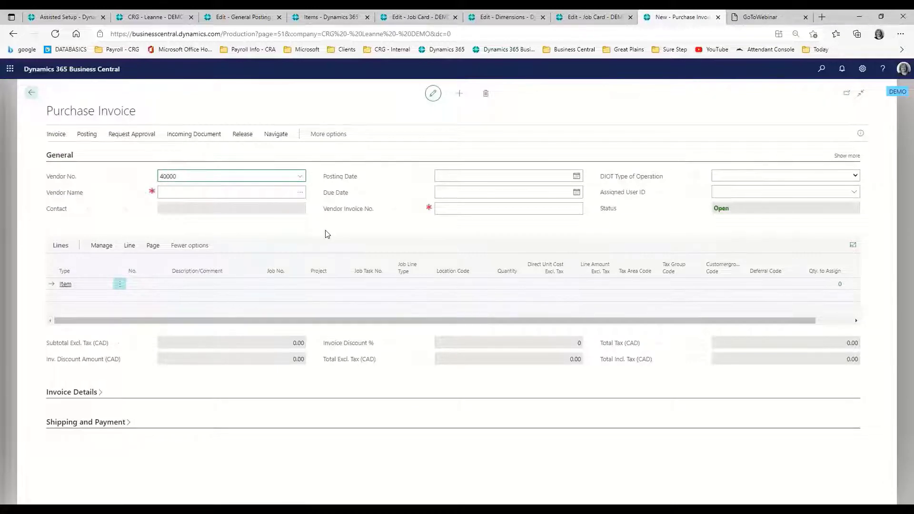
Step: Fill in the invoice header with vendor Wide World Importers, posting date 10/13/2021 and the vendor invoice number
key(Tab)
key(Tab)
key(Tab)
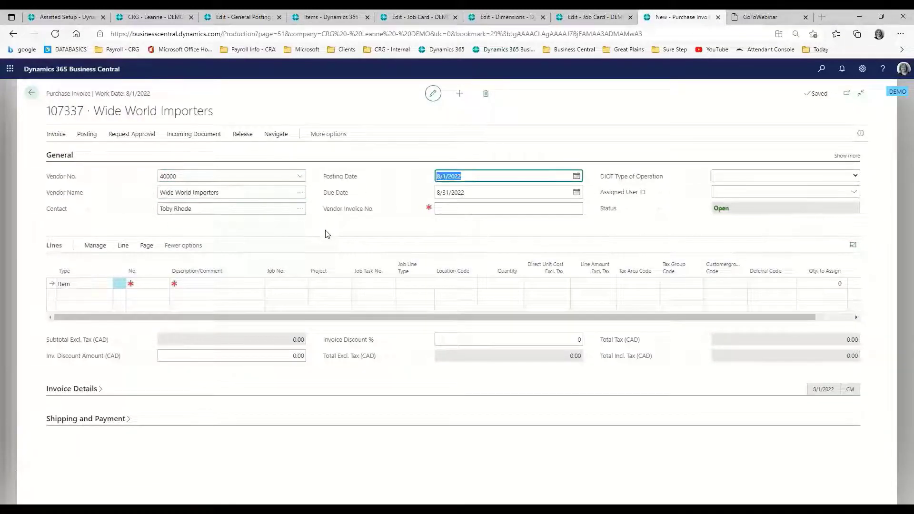
text(1)
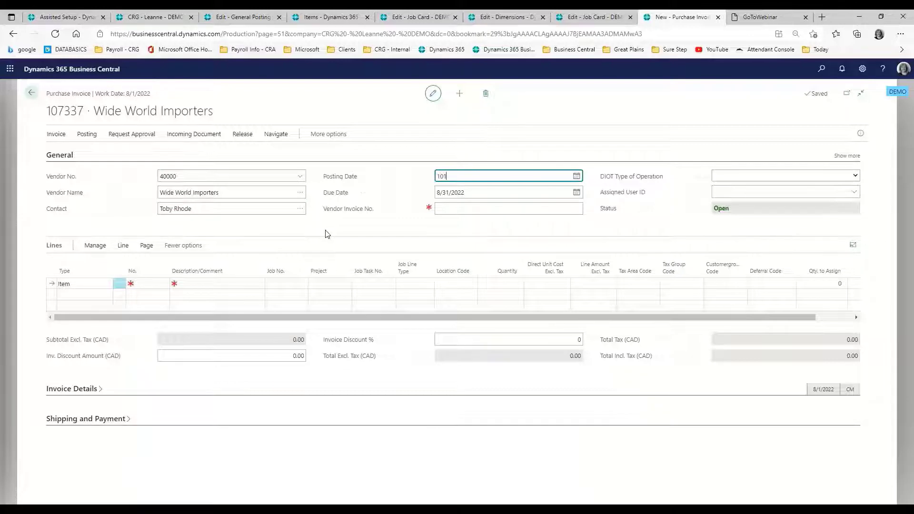
text(0/13)
key(Tab)
key(Tab)
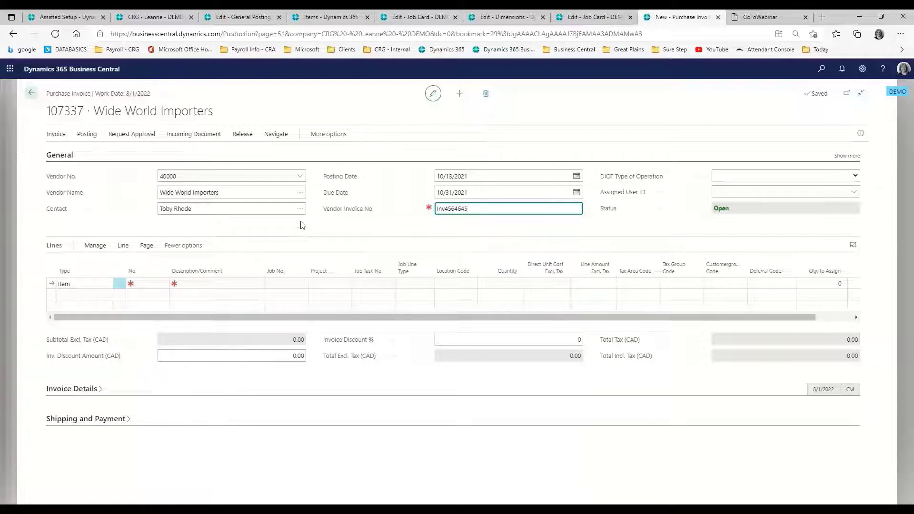
Step: Add item 1900-S, PARIS Guest Chair, black, to the first invoice line
click(152, 284)
text(1)
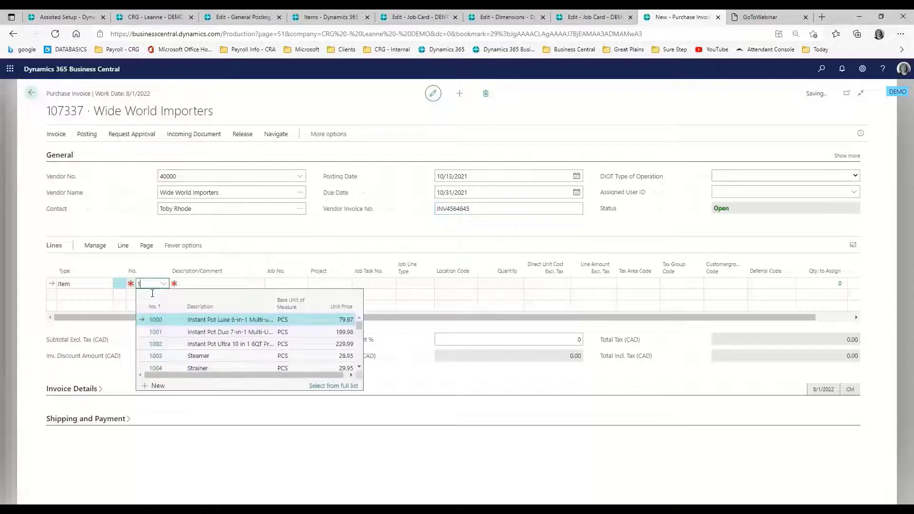
text(900-S)
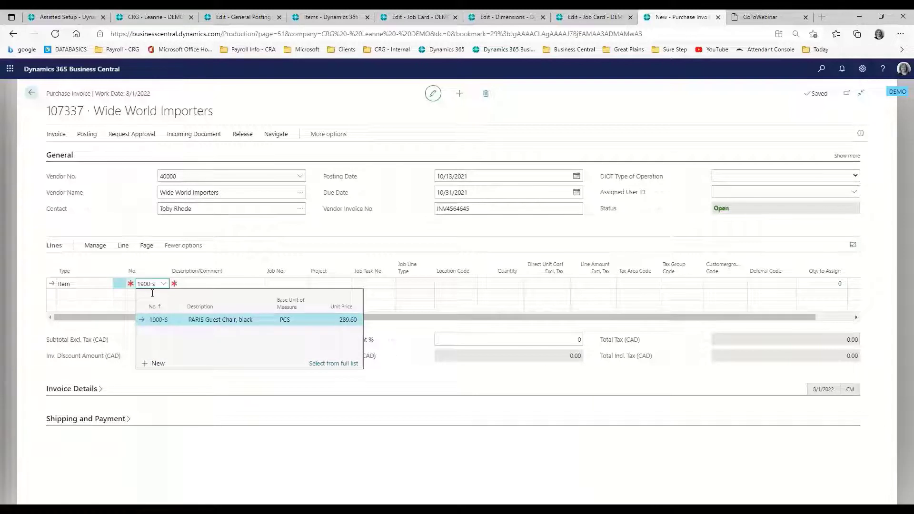
key(Tab)
Step: Assign the chair line to job DEMO, job task 100, with job line type Both Budget and Billable
key(Tab)
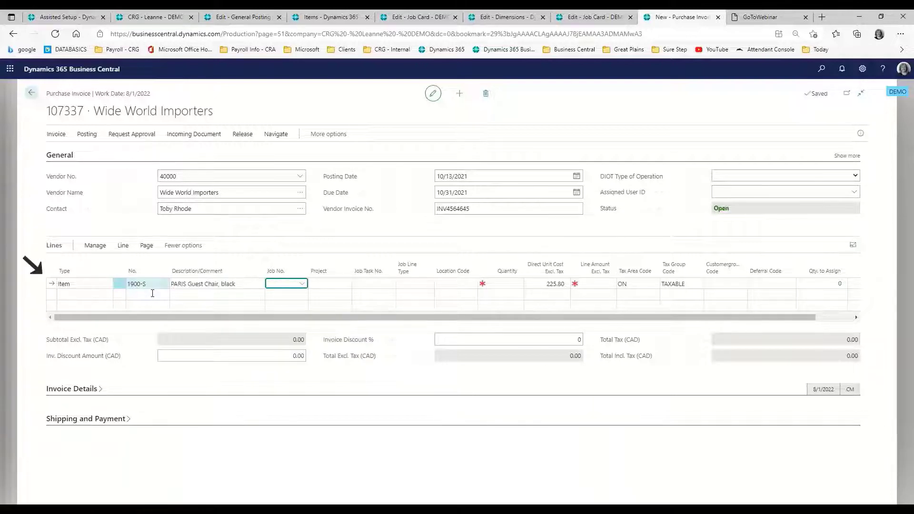
text(demo)
key(Tab)
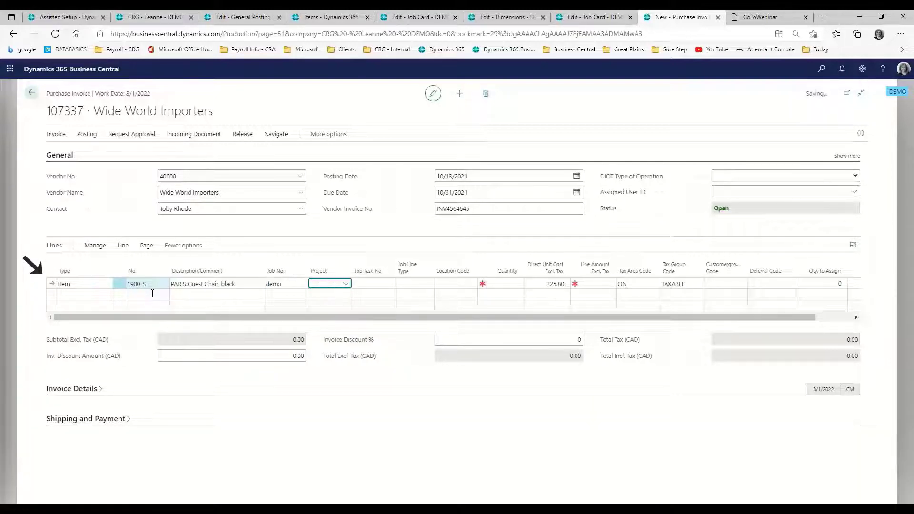
key(Tab)
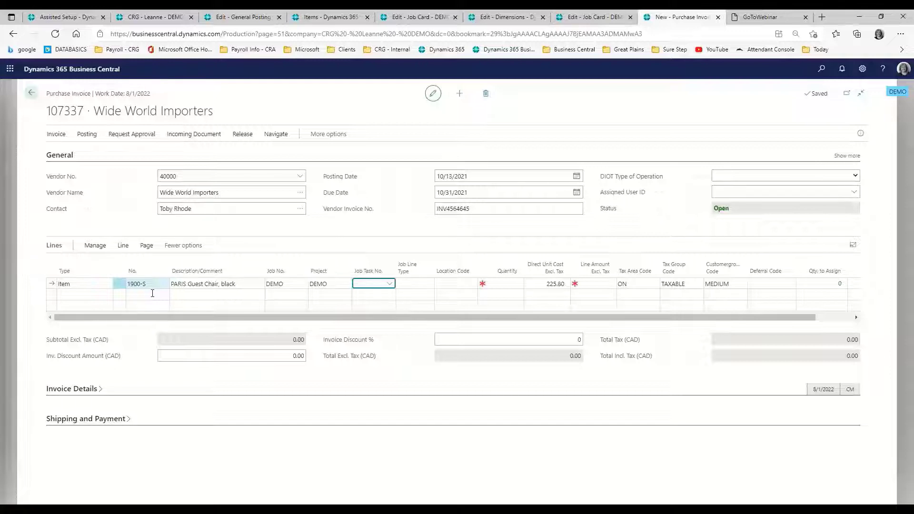
text(100)
key(Tab)
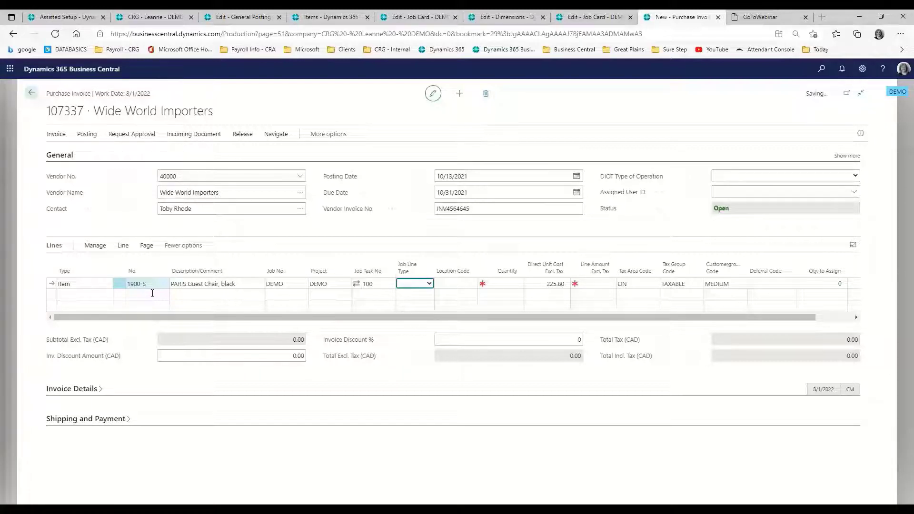
key(Down)
key(Tab)
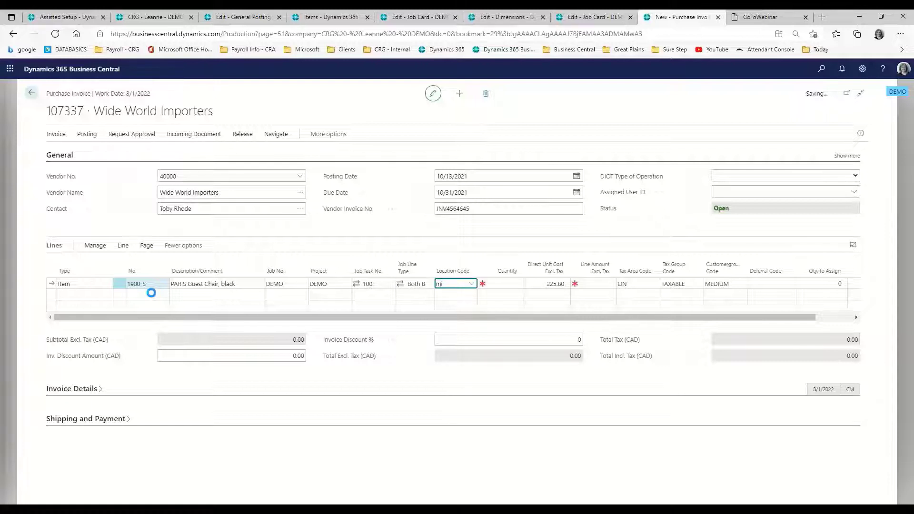
Step: Set the chair line's location to MAIN and its quantity to 10, accepting the default direct unit cost
text(ma)
key(BackSpace)
key(Tab)
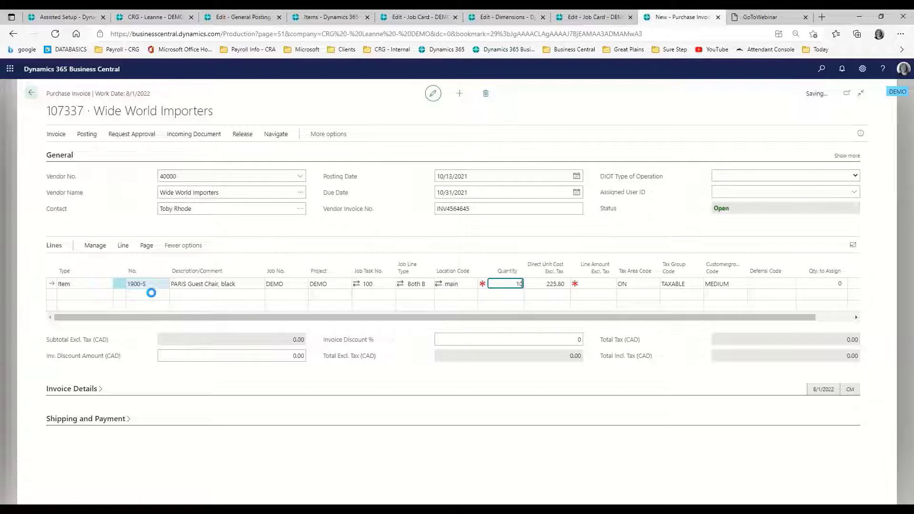
key(Tab)
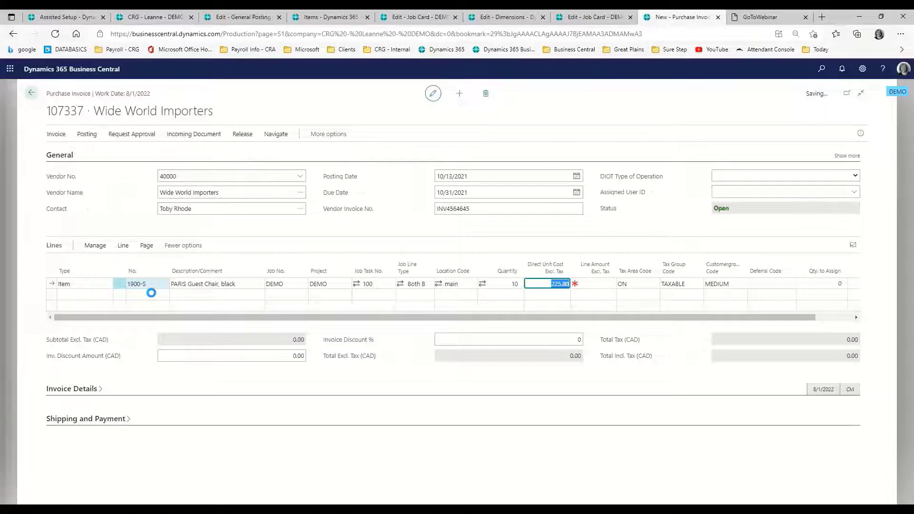
key(Tab)
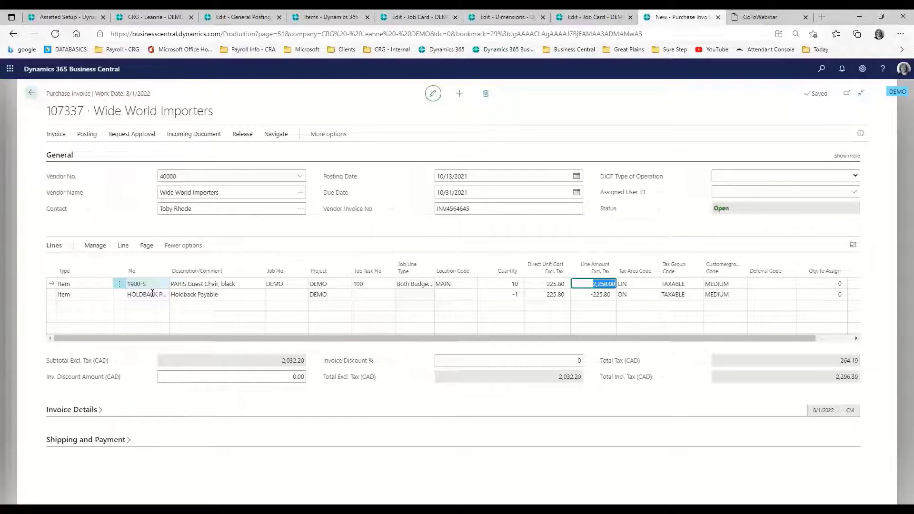
Step: Post the Wide World Importers purchase invoice and confirm the posting
click(87, 134)
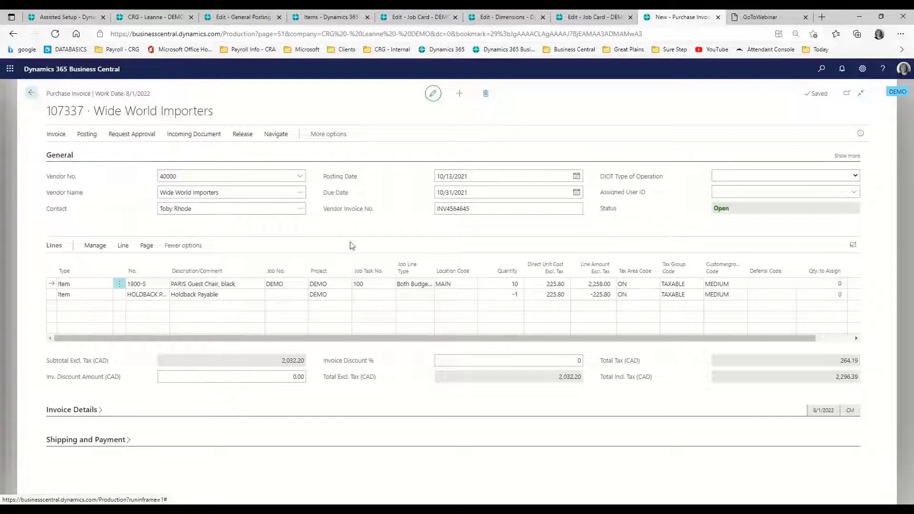
key(F9)
click(496, 312)
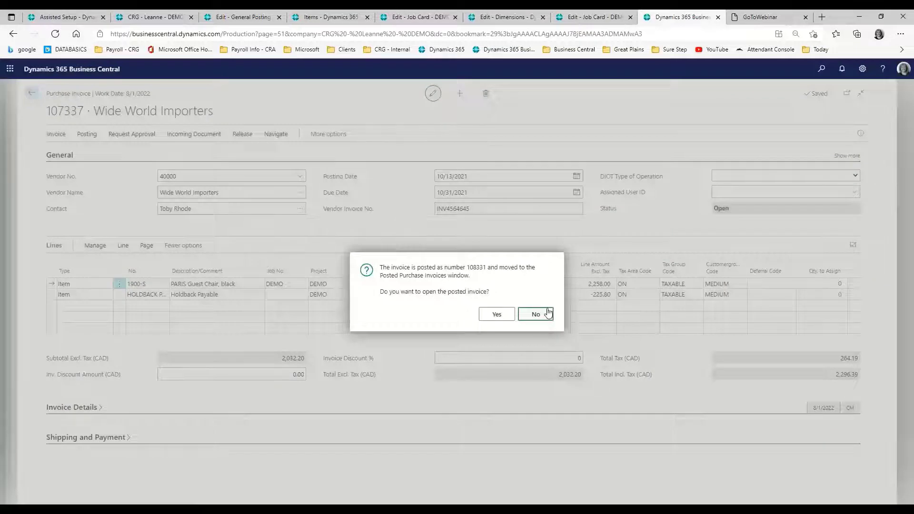
Step: Decline opening the posted invoice, refresh the DEMO job card and open the entries behind its Vendor Holdback amount
click(535, 313)
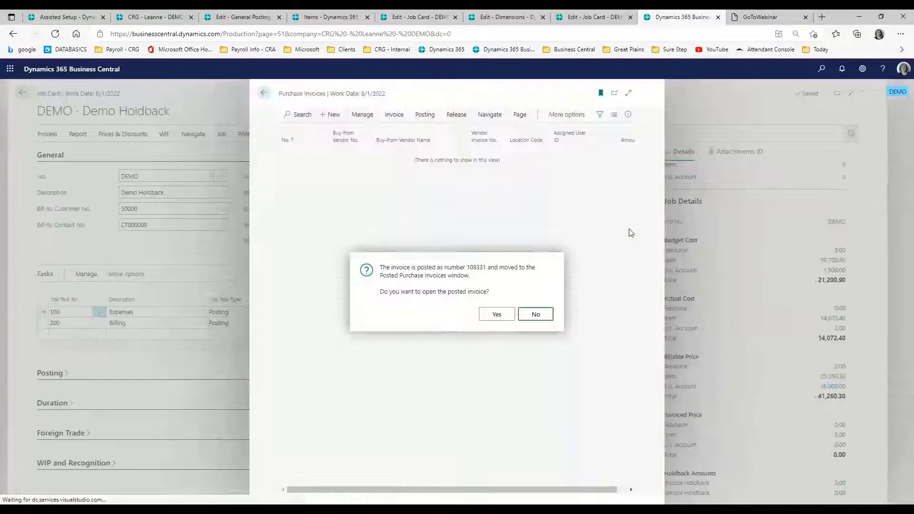
click(592, 16)
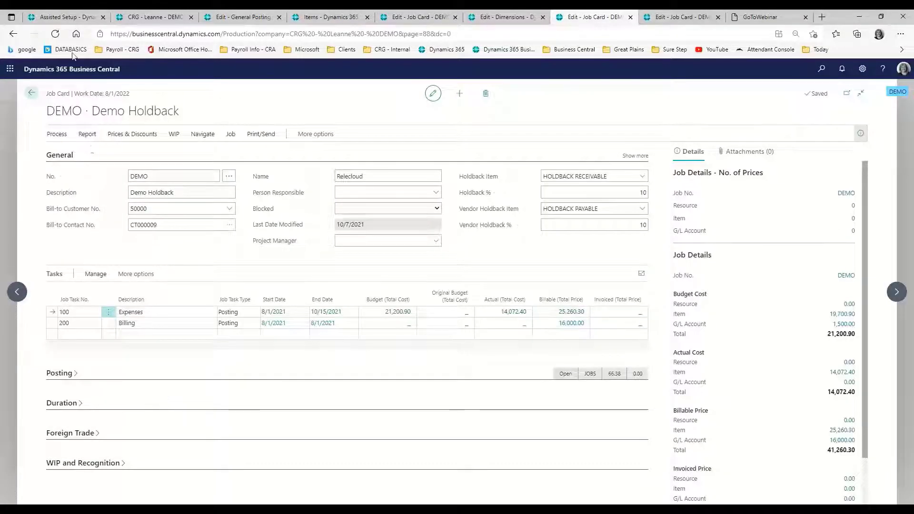
click(55, 33)
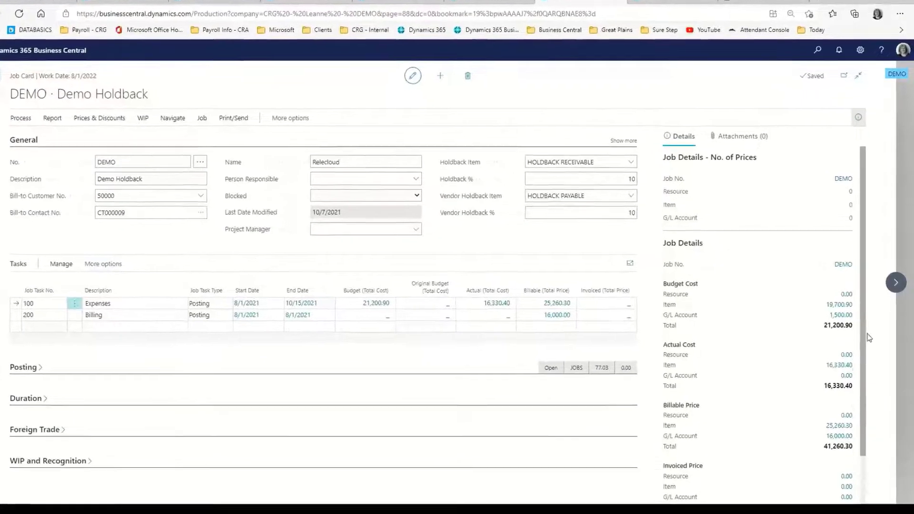
drag(863, 342, 864, 441)
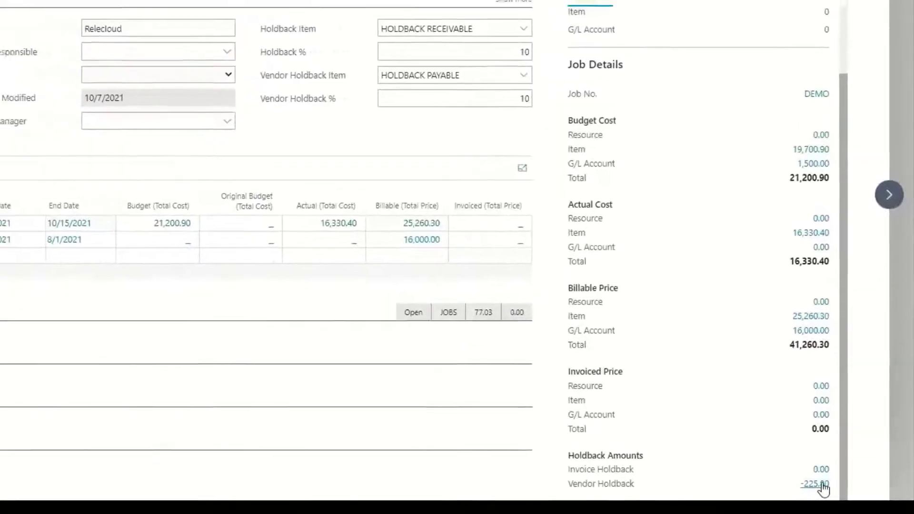
click(822, 484)
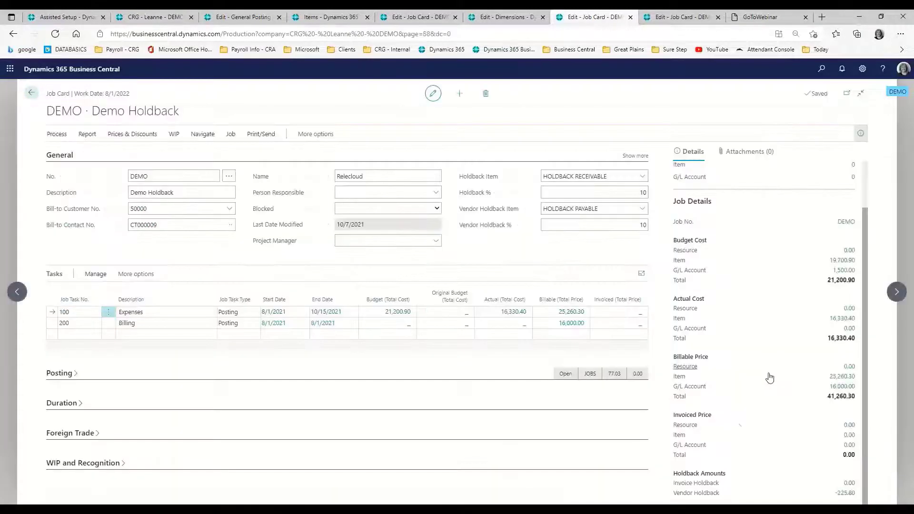
mouse_move(690, 484)
Step: Create a new purchase invoice for the vendor Wide World Importers
key(alt+q)
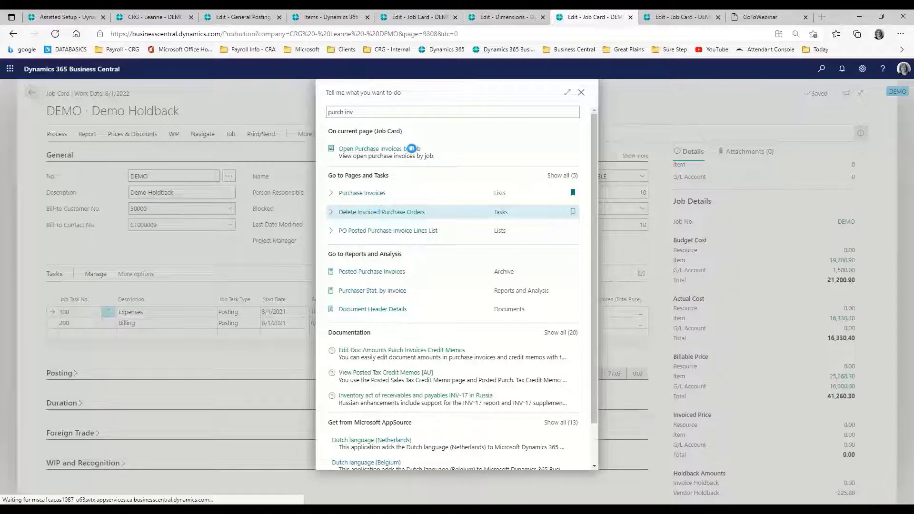
click(410, 148)
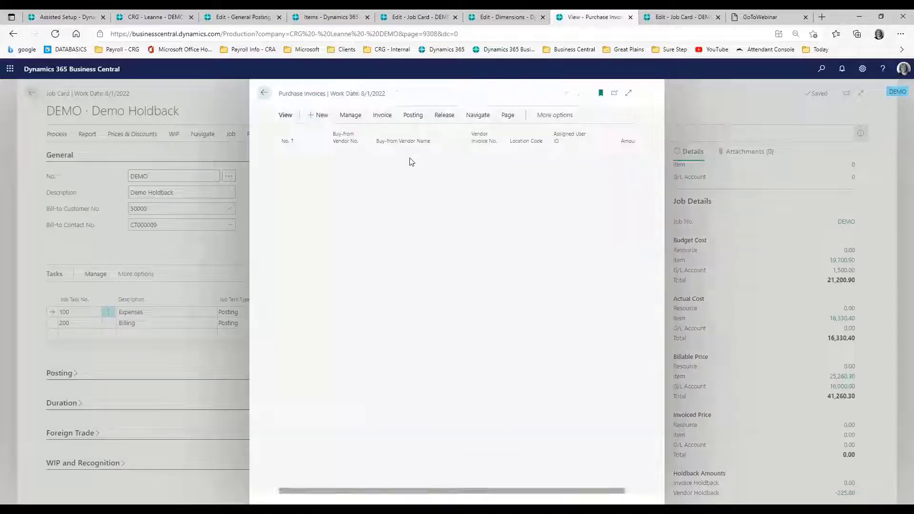
click(332, 116)
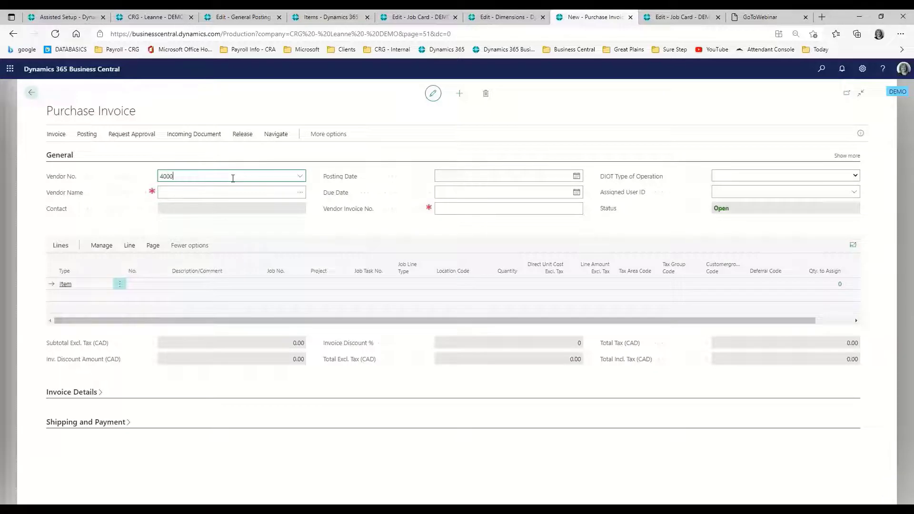
key(Tab)
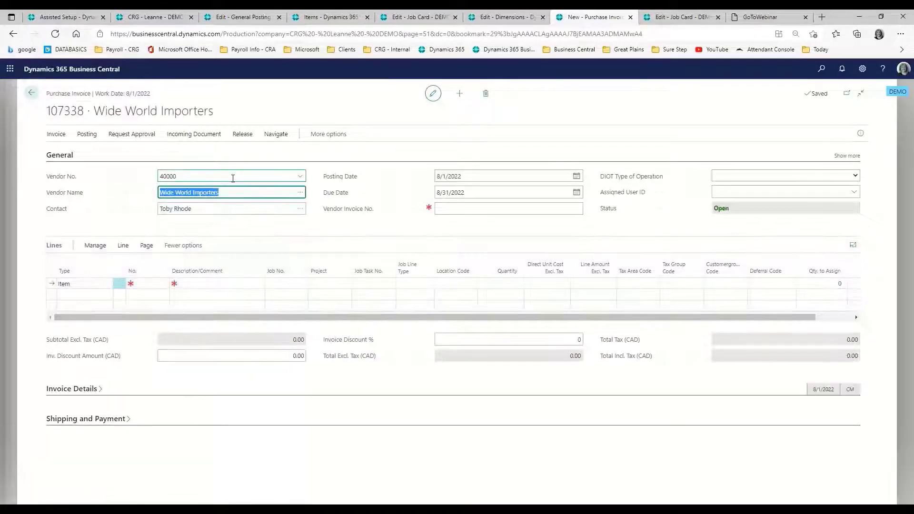
Step: Set the invoice's posting date to 11/30/2021 and enter the vendor invoice number
click(459, 173)
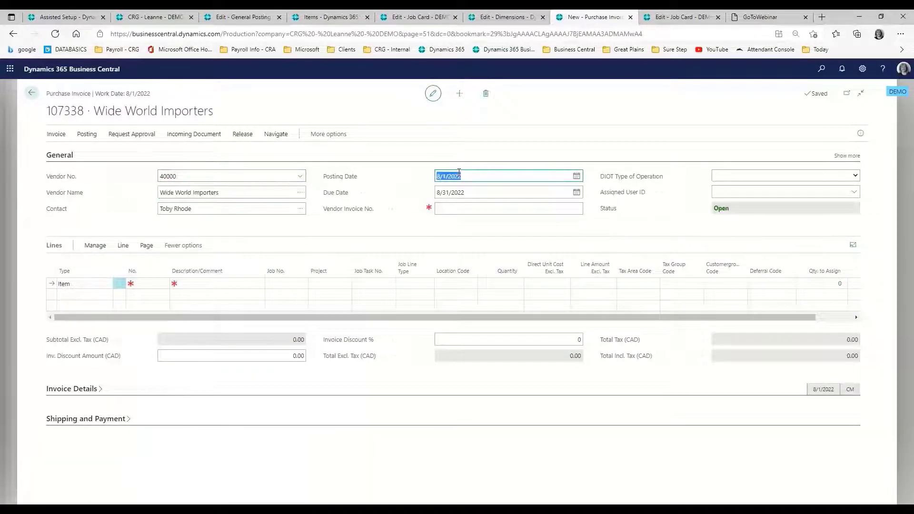
text(1)
key(Tab)
key(Tab)
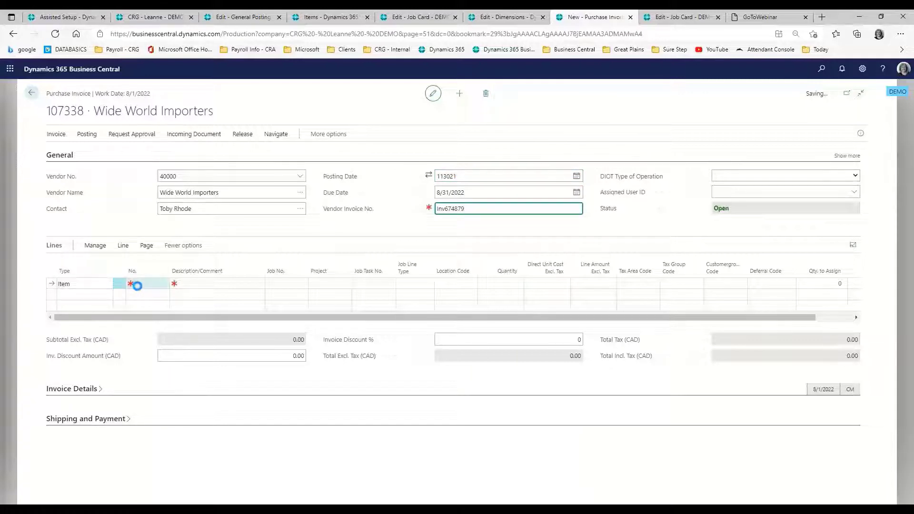
Step: Add the HOLDBACK PAYABLE item to the first invoice line and set the line's Project to DEMO
click(141, 285)
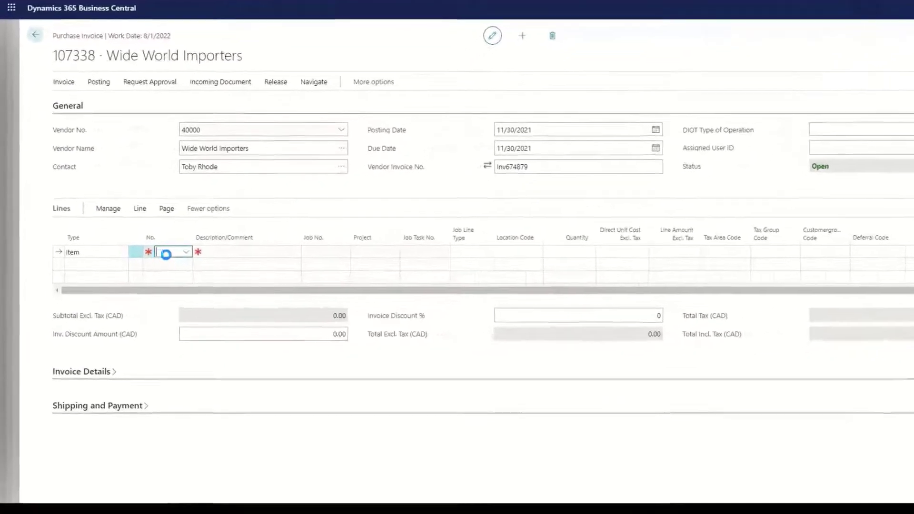
click(209, 226)
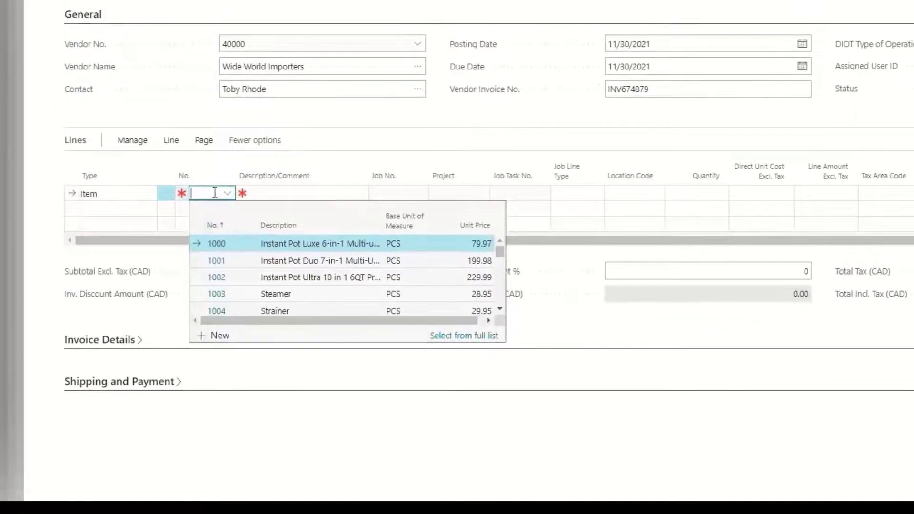
text(ho)
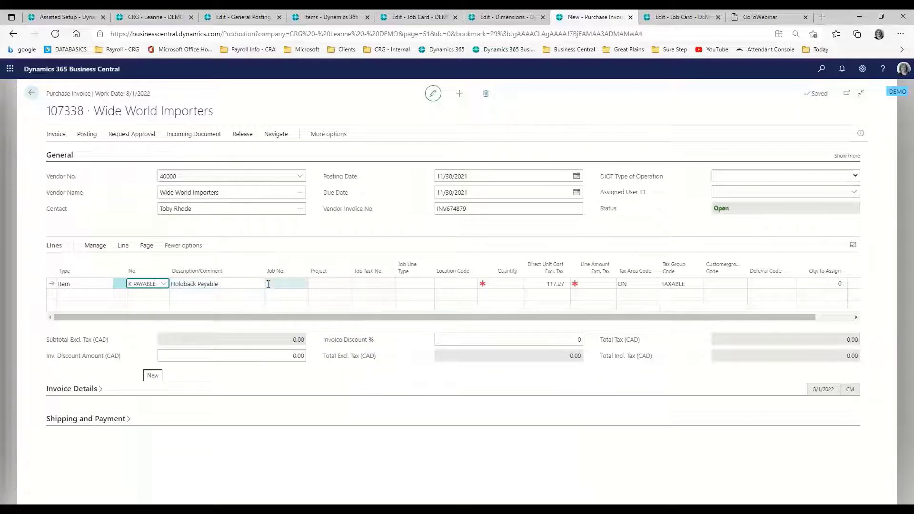
click(328, 281)
text(demo)
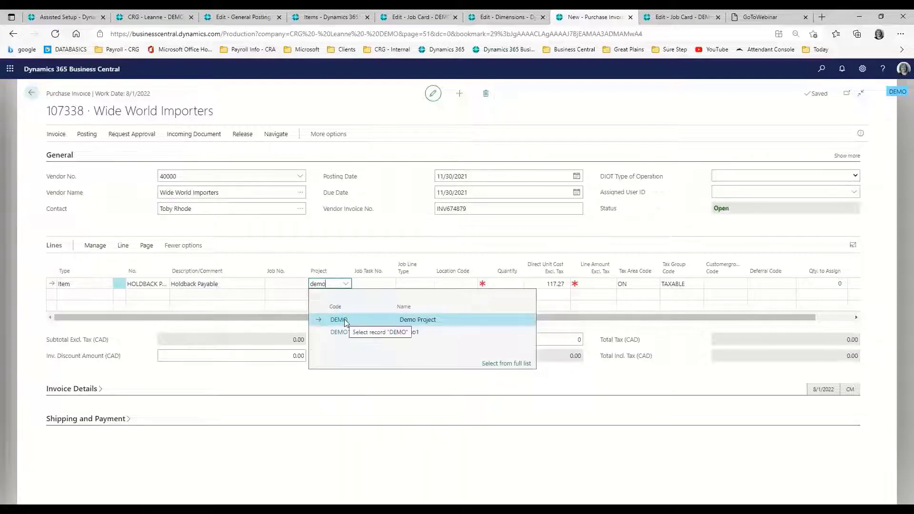
click(344, 319)
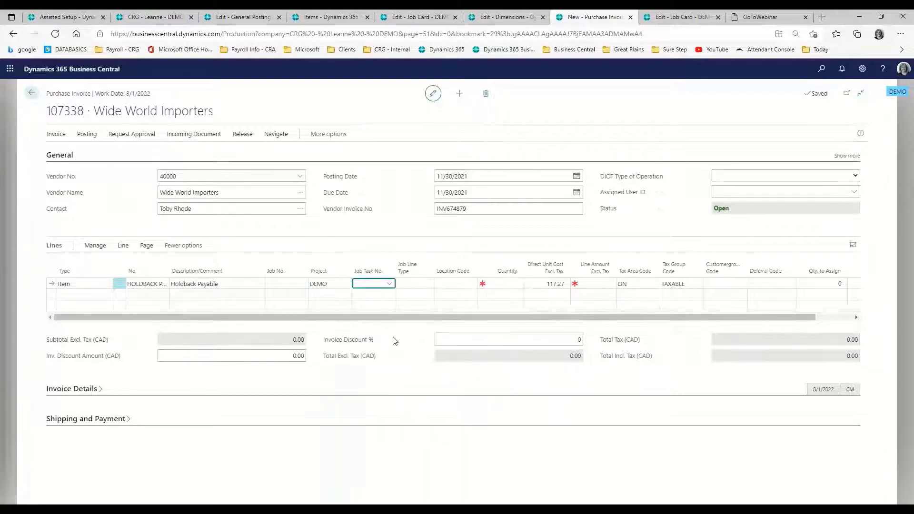
Step: Set the holdback line's quantity to 1 and direct unit cost to 225.80, leaving job task, job line type and location blank
key(Tab)
key(Tab)
key(Tab)
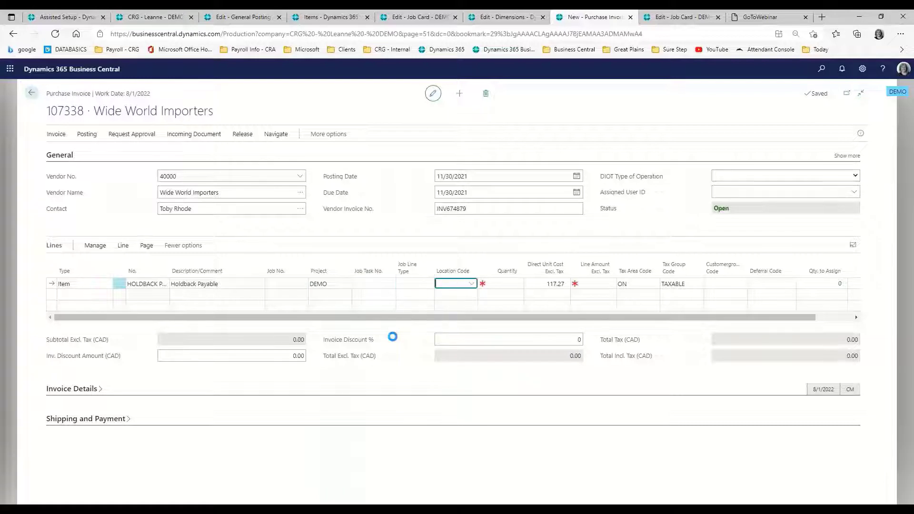
text(1)
key(Tab)
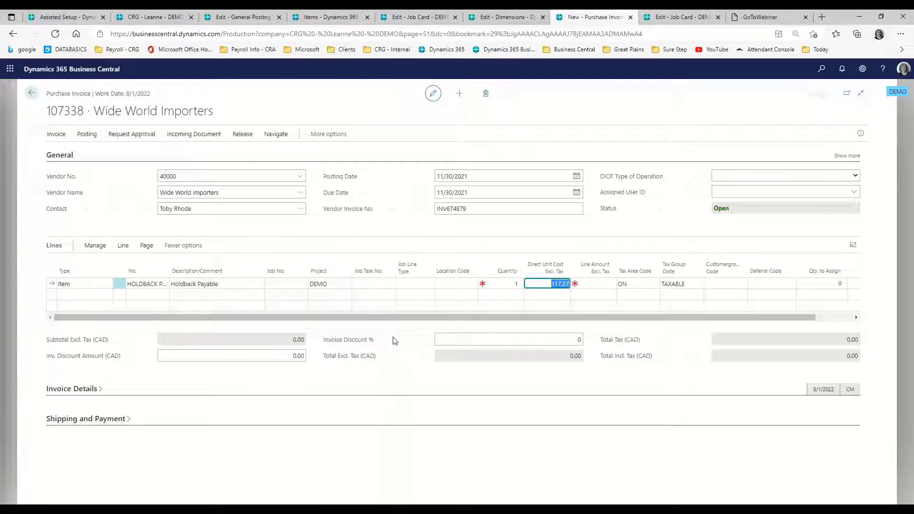
text(235.80)
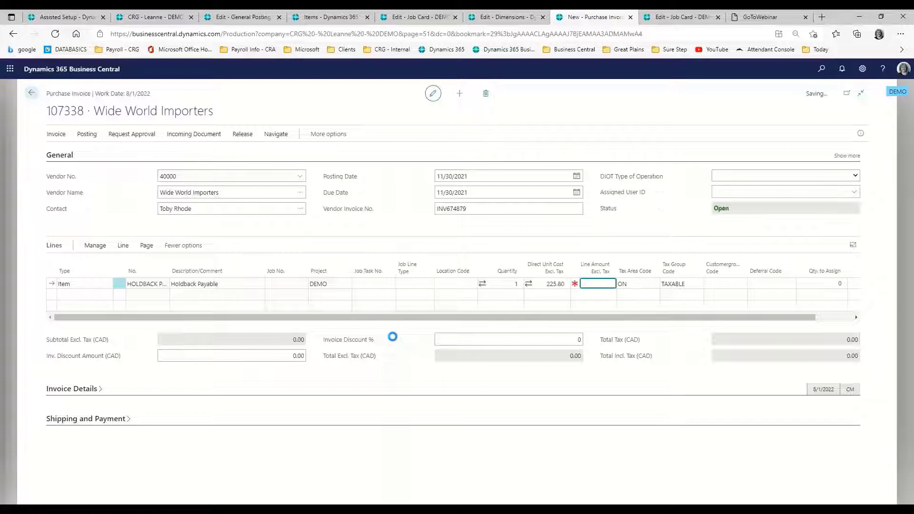
key(Tab)
key(Tab)
key(Tab)
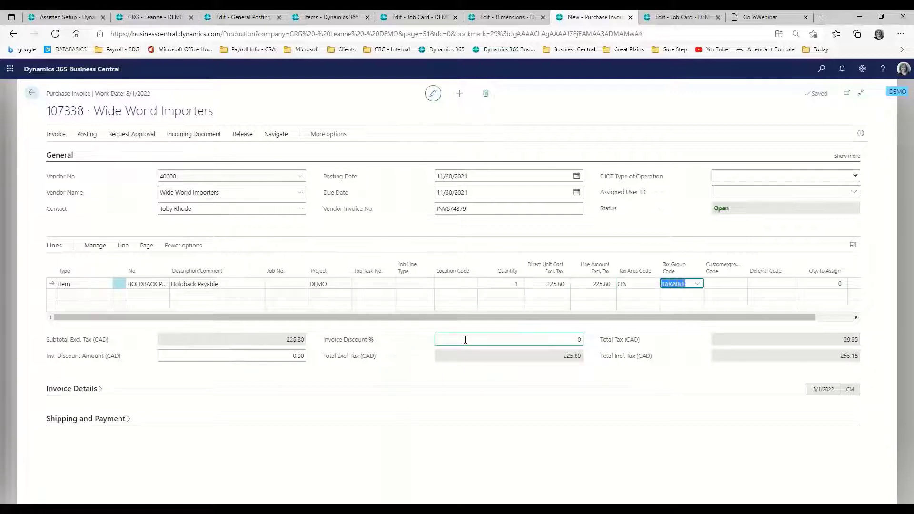
key(Tab)
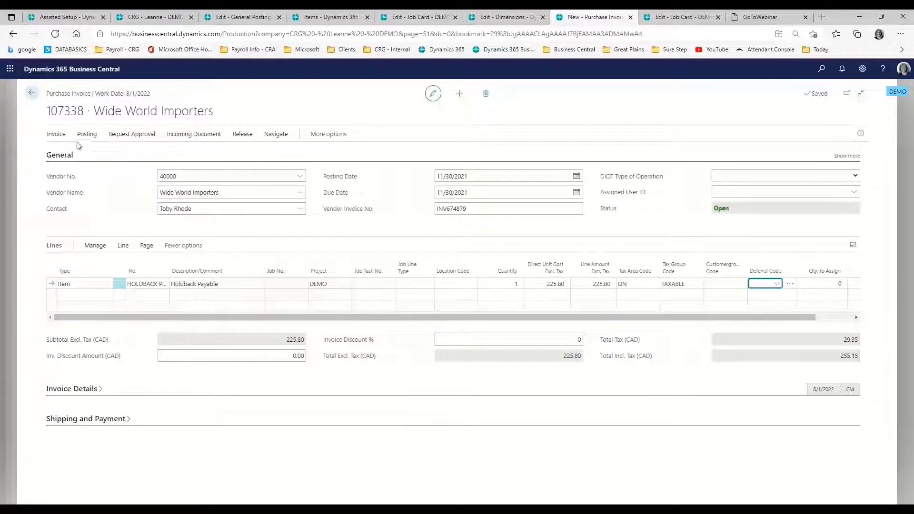
Step: Post the holdback purchase invoice, confirm the posting and decline opening the posted invoice
click(87, 135)
click(66, 149)
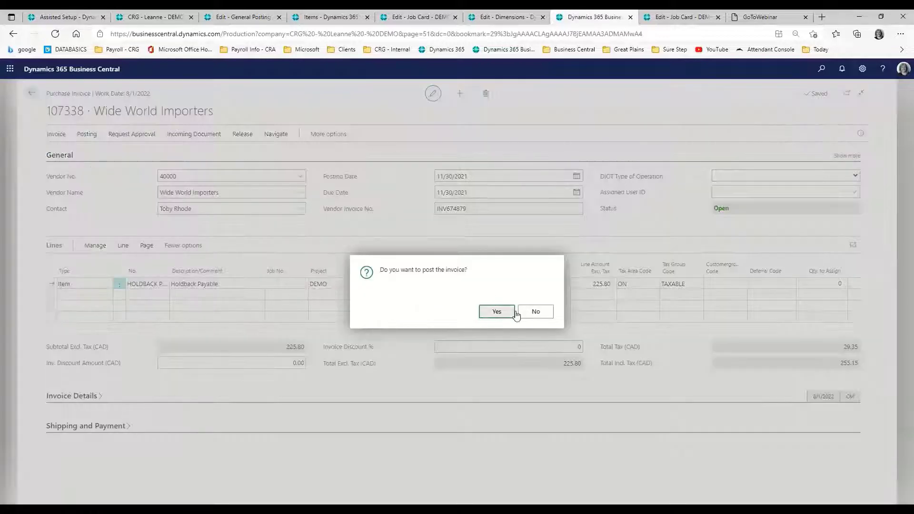
click(518, 313)
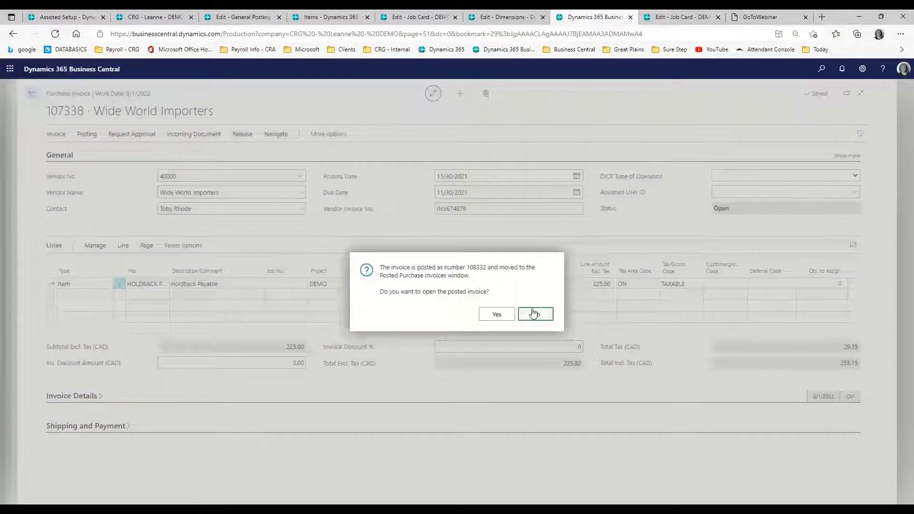
click(534, 313)
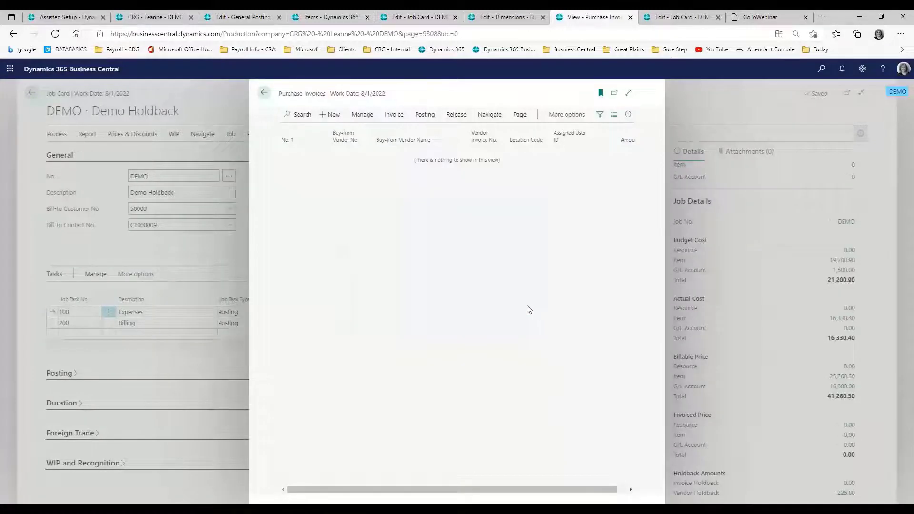
Step: Reopen the DEMO job card from the Jobs list and check its Holdback Amounts
key(Escape)
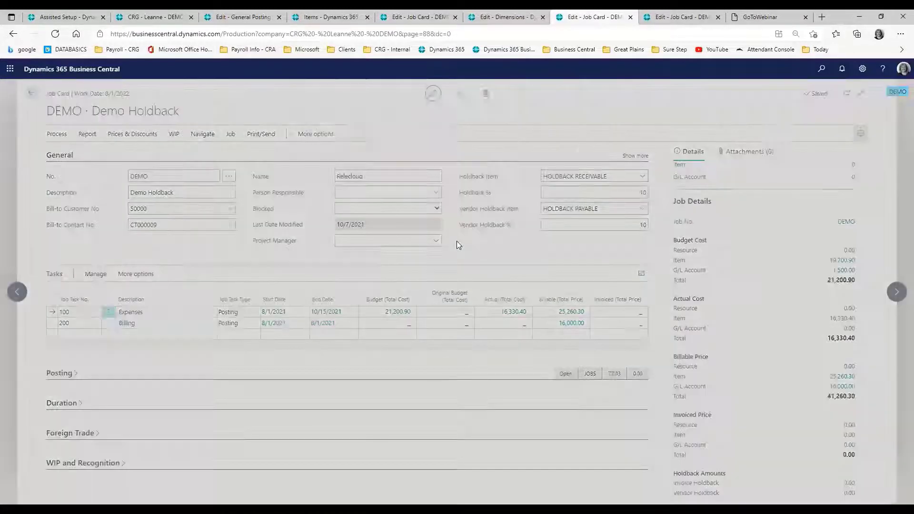
key(alt+q)
text(job)
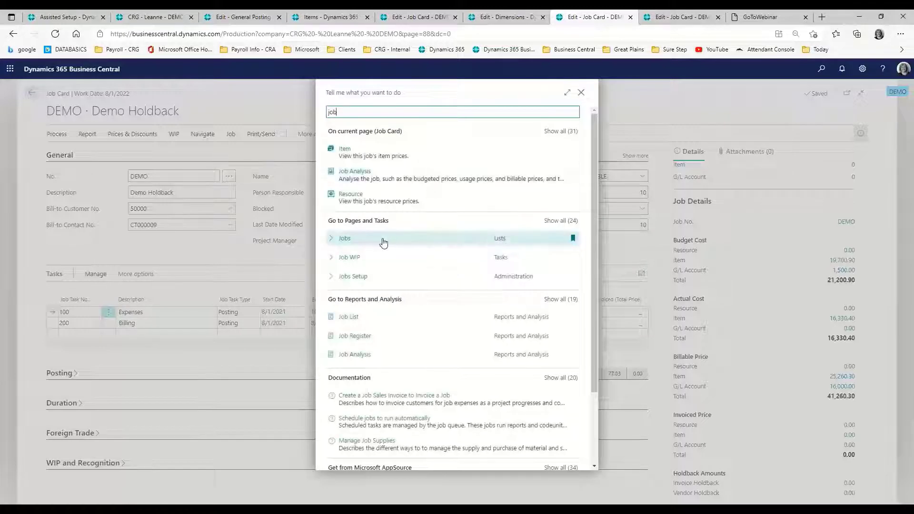
click(456, 240)
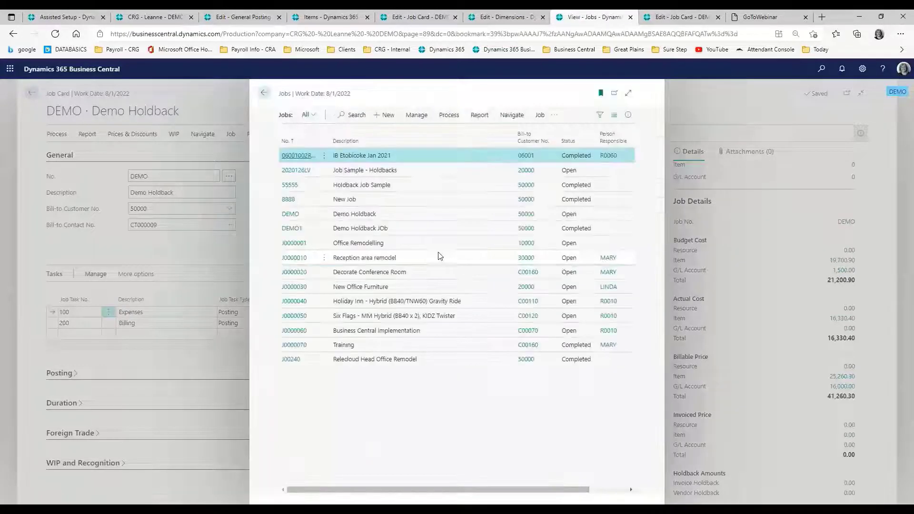
click(288, 214)
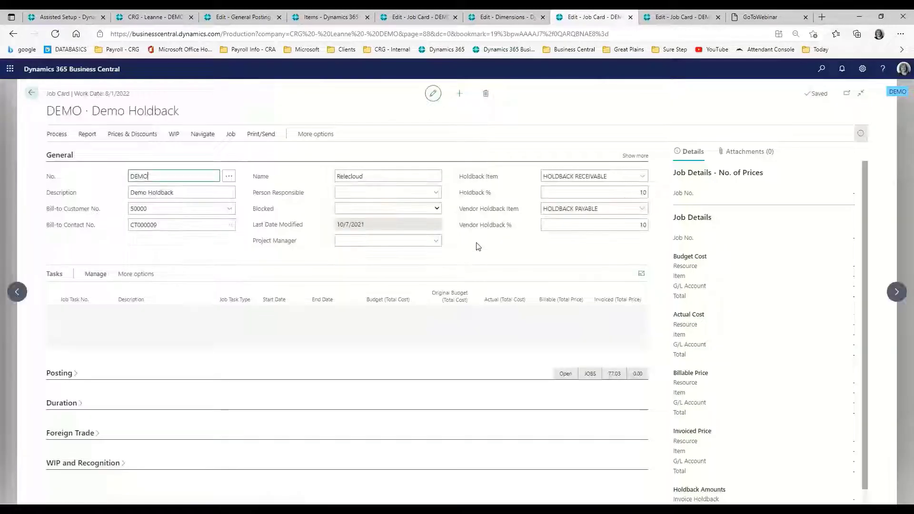
scroll(714, 300, down, 5)
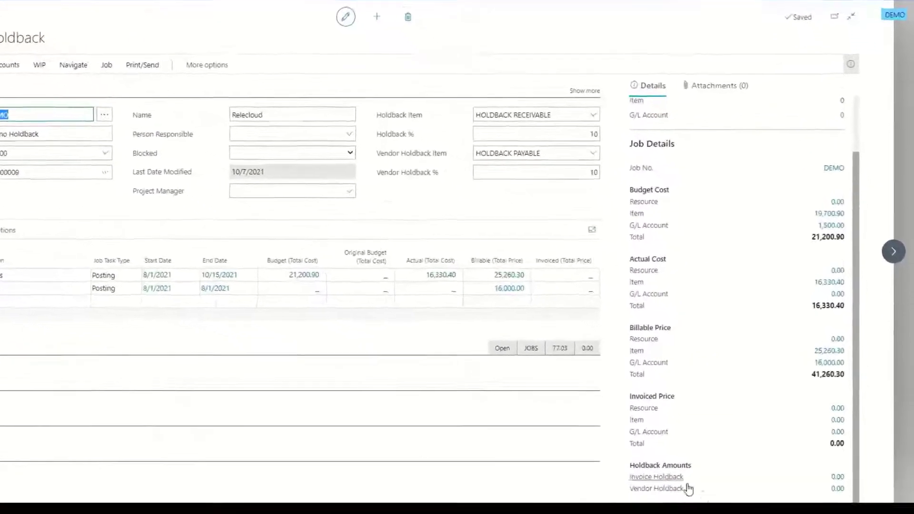